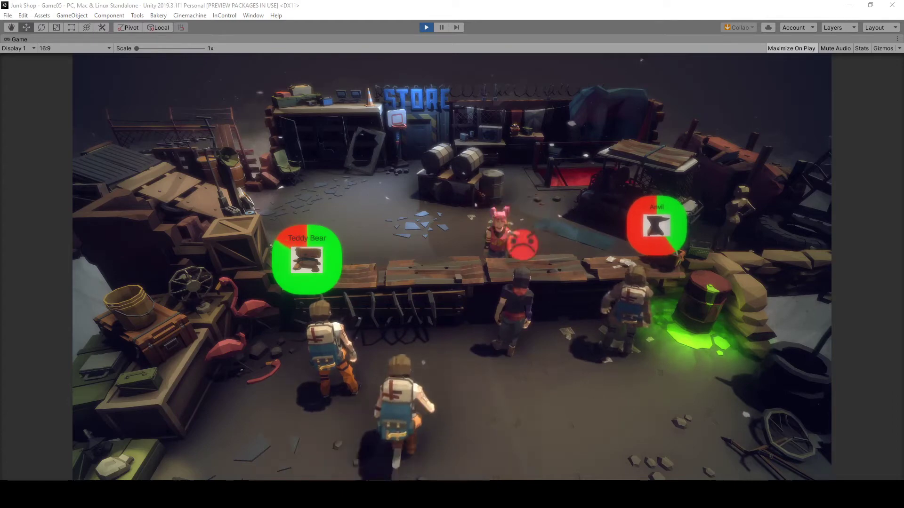
Exit play mode and compare the Customer prefabs' Animators, finding Customer03 uses the Customer01 controller.
{"action": "key", "text": "ctrl+p"}
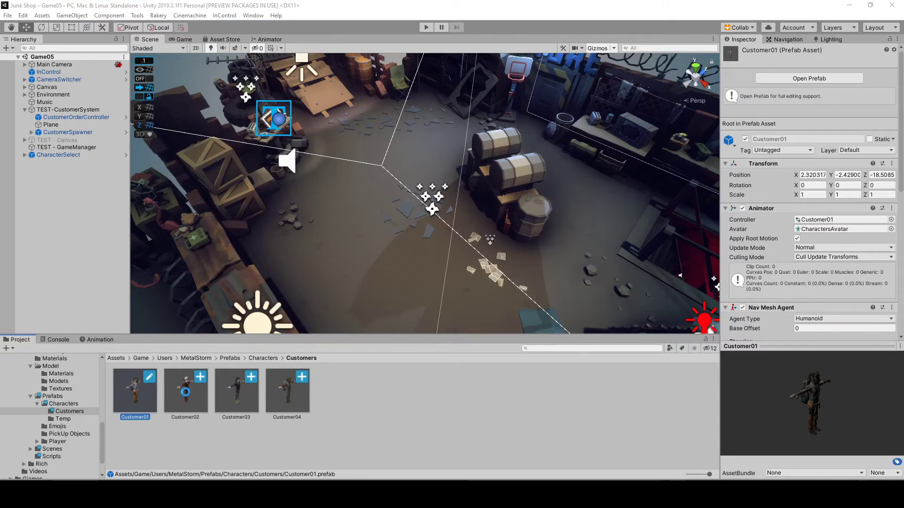
{"action": "left_click", "coordinate": [238, 395]}
{"action": "left_click", "coordinate": [277, 398]}
{"action": "left_click", "coordinate": [235, 400]}
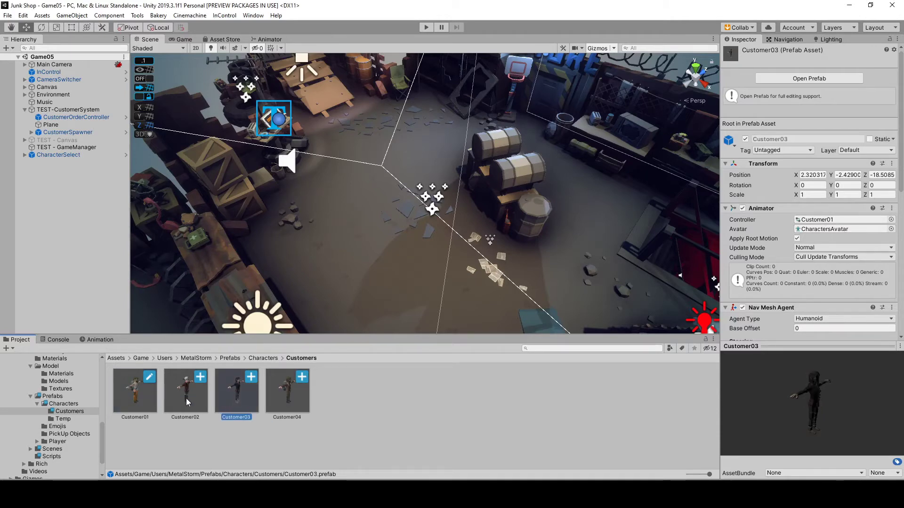
{"action": "left_click", "coordinate": [187, 401]}
{"action": "left_click", "coordinate": [236, 398]}
{"action": "scroll", "coordinate": [757, 237], "scroll_direction": "down", "scroll_amount": 10}
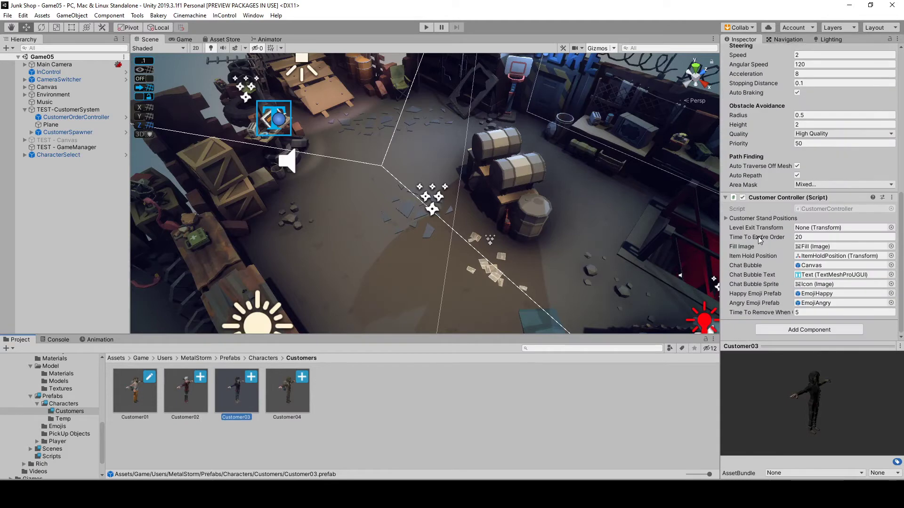
{"action": "scroll", "coordinate": [759, 238], "scroll_direction": "up", "scroll_amount": 10}
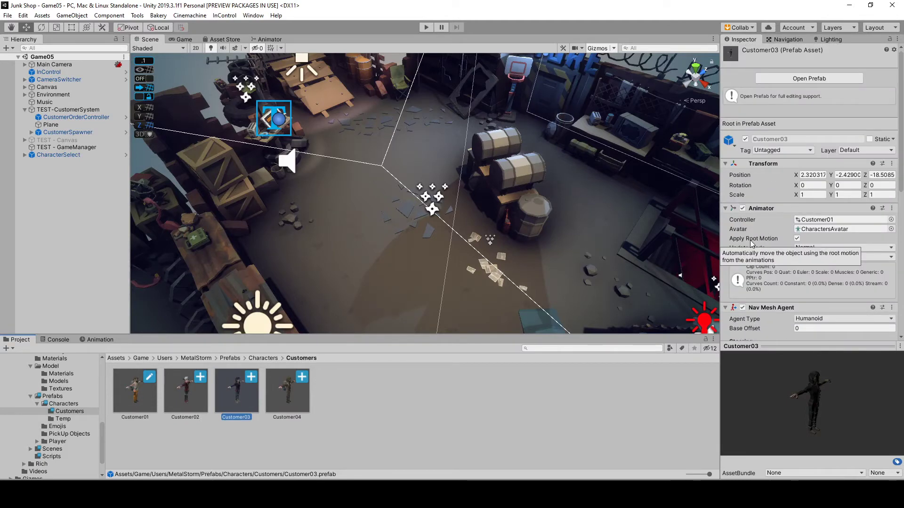
{"action": "scroll", "coordinate": [61, 397], "scroll_direction": "up", "scroll_amount": 5}
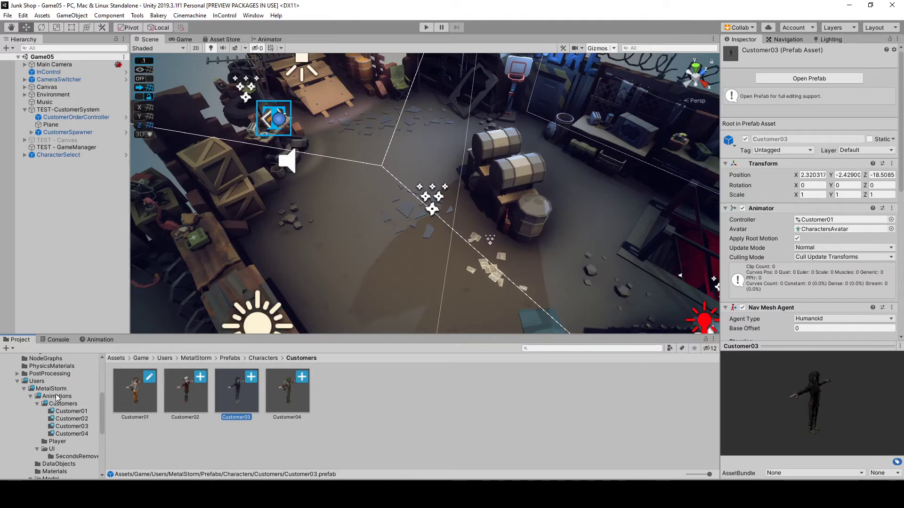
Open Animations/Customers/Customer01 and select the Customer01 animator controller.
{"action": "left_click", "coordinate": [60, 405]}
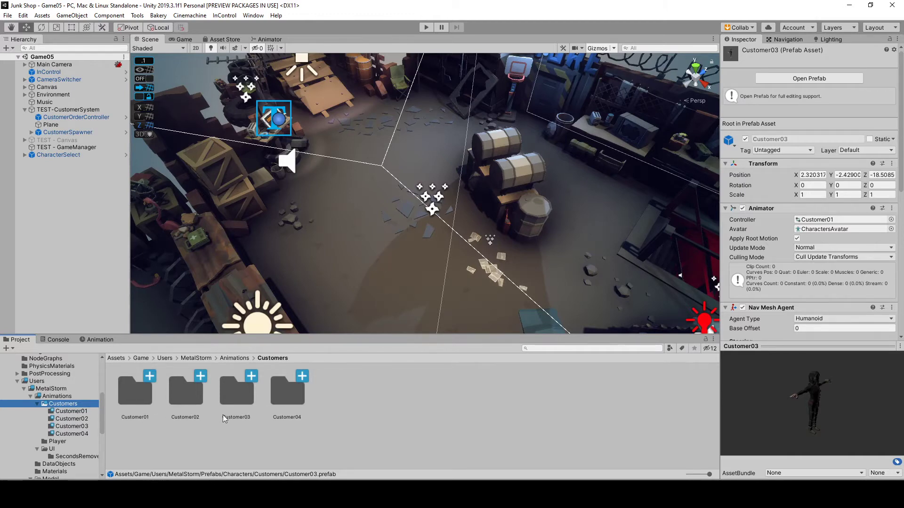
{"action": "double_click", "coordinate": [137, 393]}
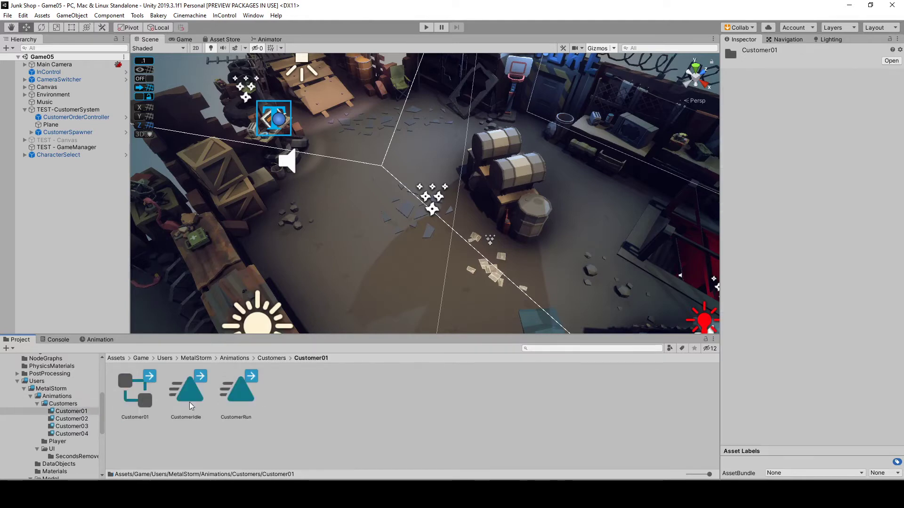
{"action": "left_click", "coordinate": [135, 400]}
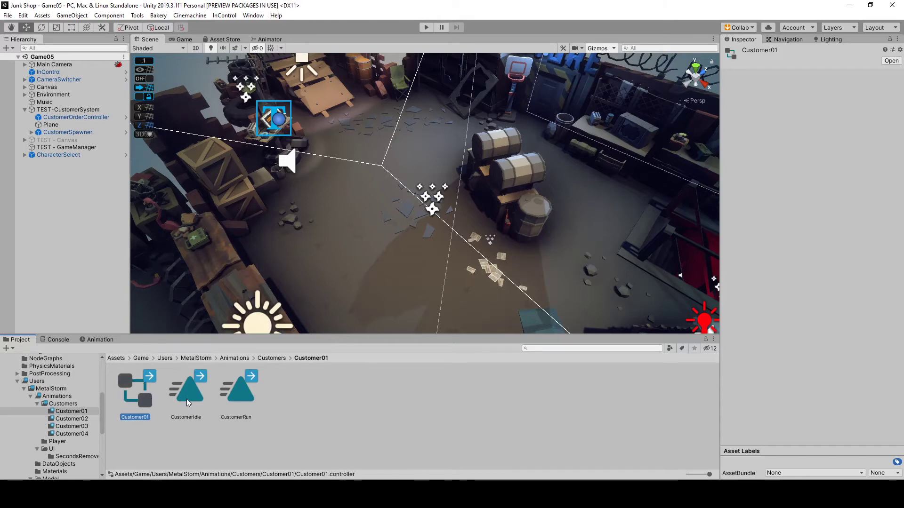
Open the Customer01 controller's graph with its PlayerIdleAnimation and PlayerRunAnimation states.
{"action": "double_click", "coordinate": [152, 400]}
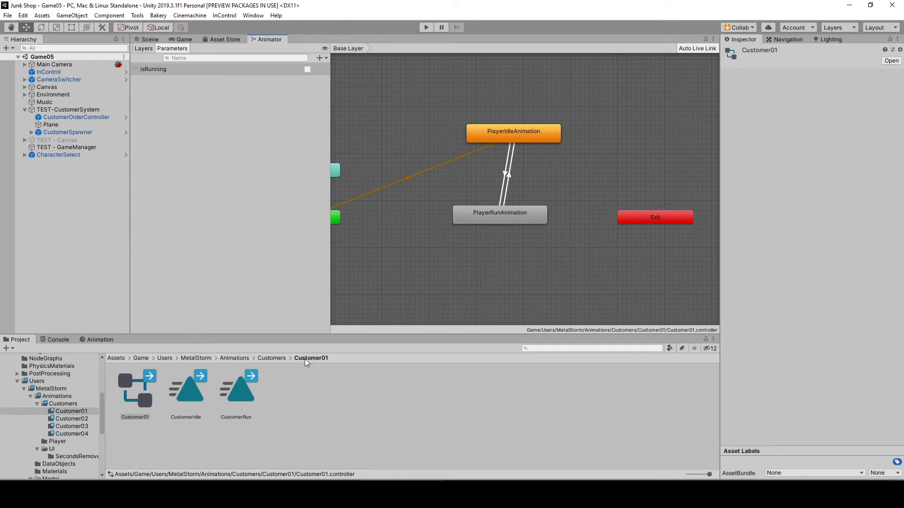
{"action": "right_click", "coordinate": [134, 397]}
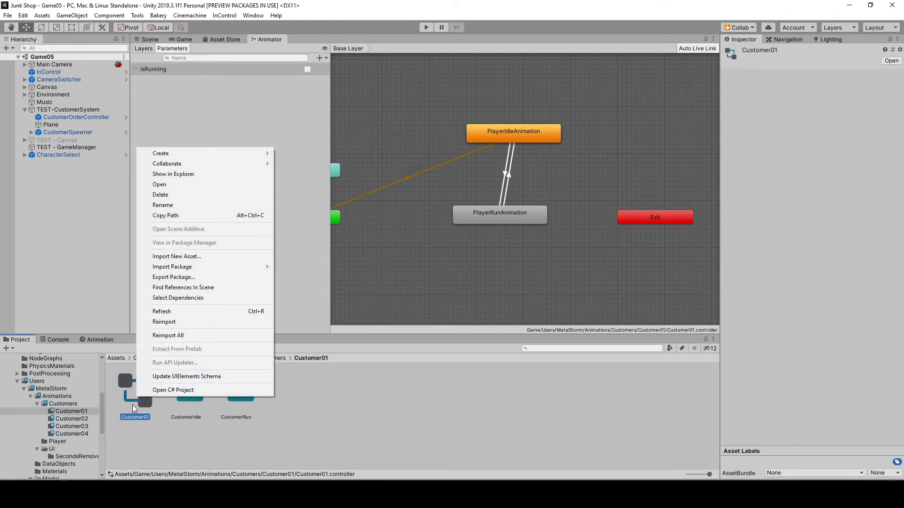
Create a new Animator Override Controller named Customer02.
{"action": "mouse_move", "coordinate": [259, 156]}
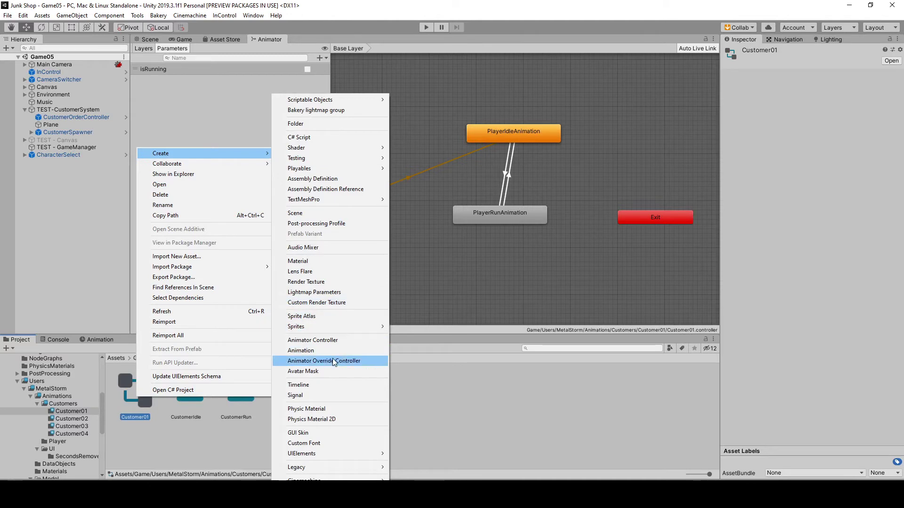
{"action": "left_click", "coordinate": [323, 361]}
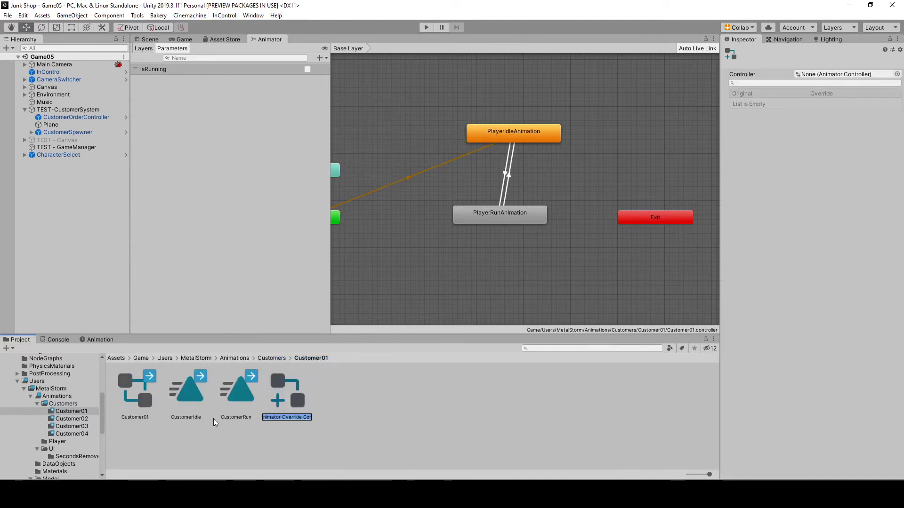
{"action": "type", "text": "Customer02"}
{"action": "key", "text": "Return"}
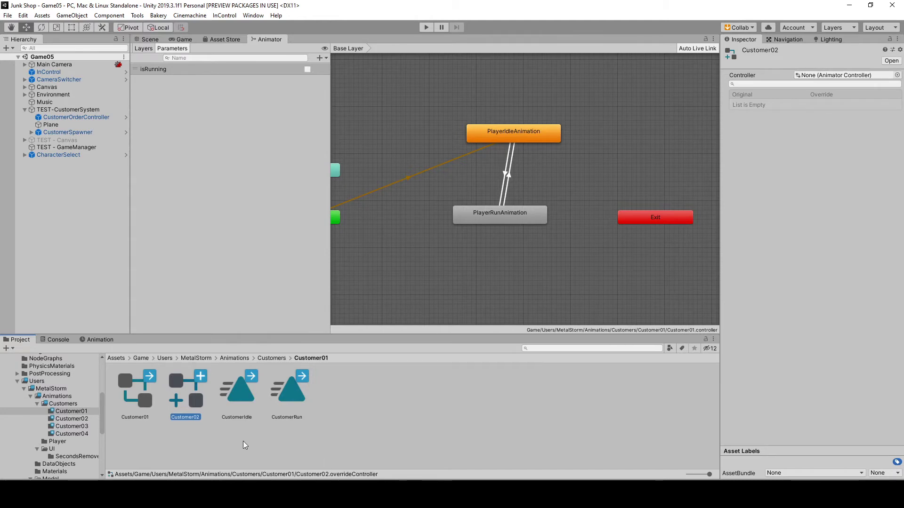
Base Customer02 on Customer01, override the run animation with CustomerRun, and move it to the Customer02 folder.
{"action": "left_click_drag", "start_coordinate": [148, 383], "coordinate": [811, 70]}
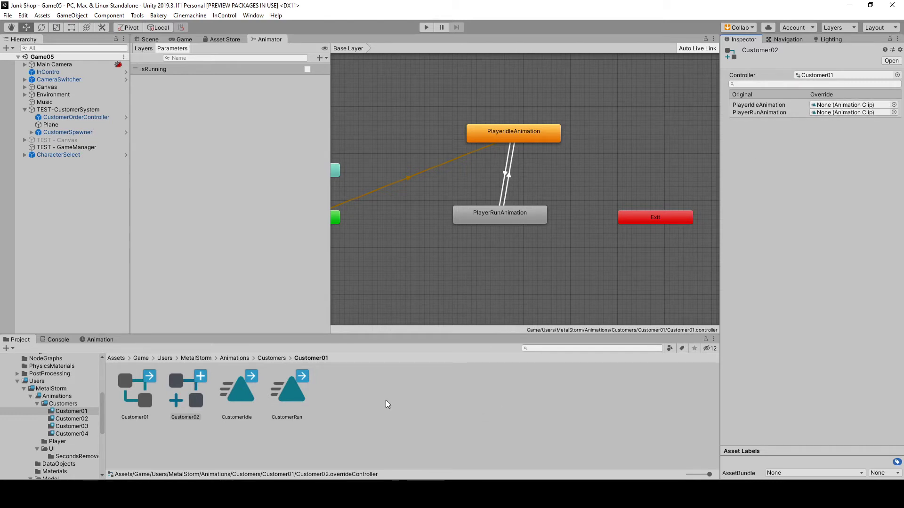
{"action": "left_click_drag", "start_coordinate": [291, 397], "coordinate": [829, 116]}
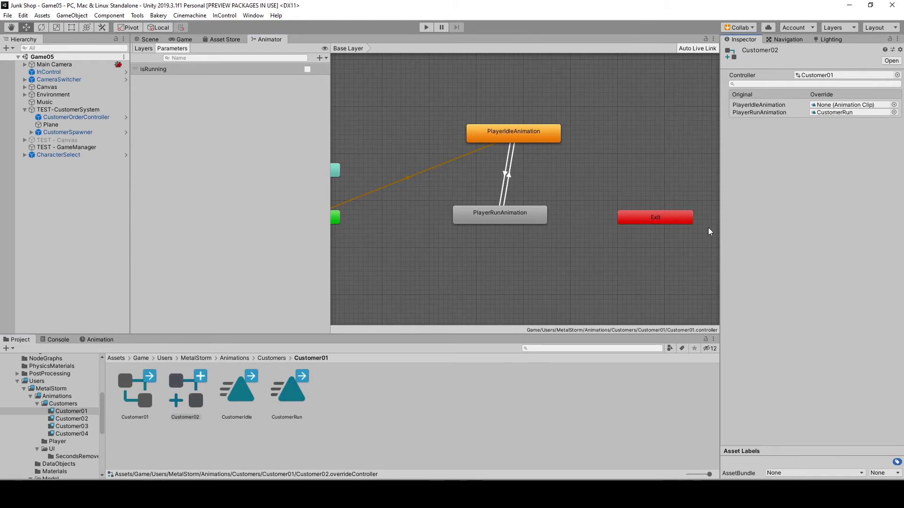
{"action": "left_click_drag", "start_coordinate": [188, 393], "coordinate": [81, 418]}
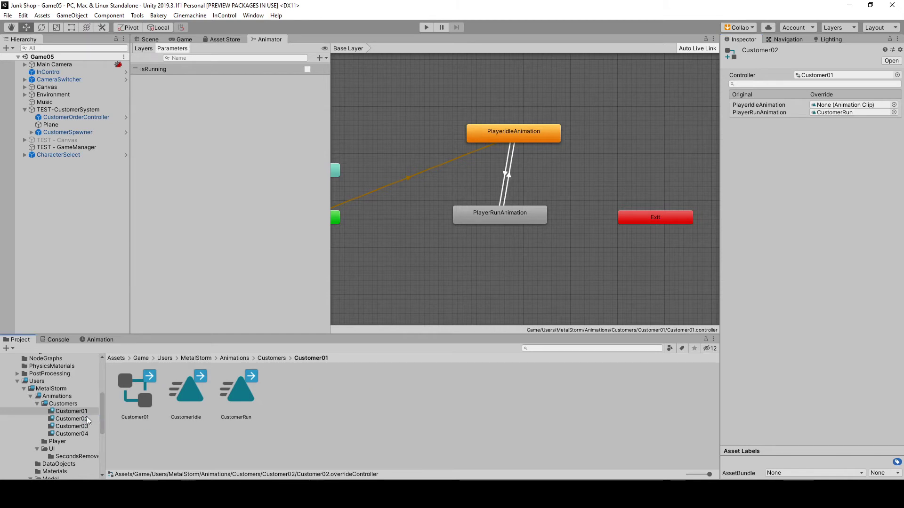
{"action": "left_click", "coordinate": [138, 391]}
Create a new Animator Override Controller named Customer03.
{"action": "right_click", "coordinate": [137, 391]}
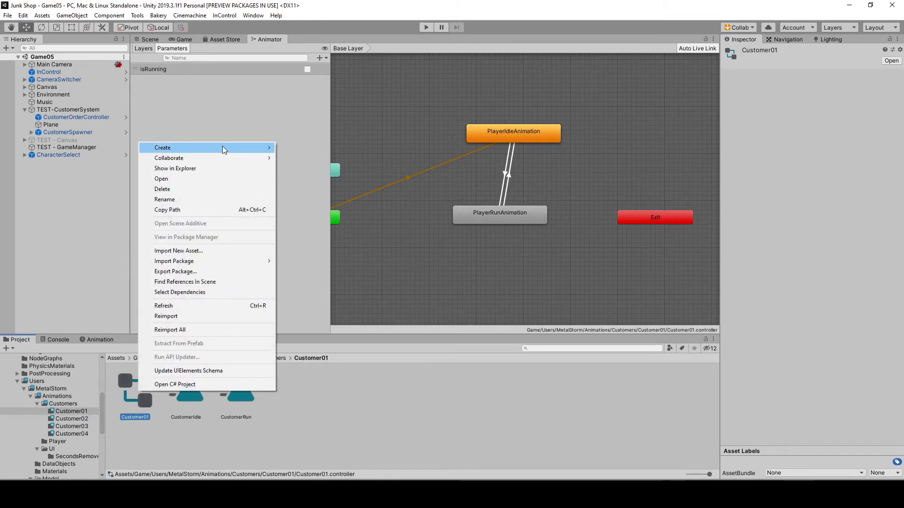
{"action": "mouse_move", "coordinate": [222, 146]}
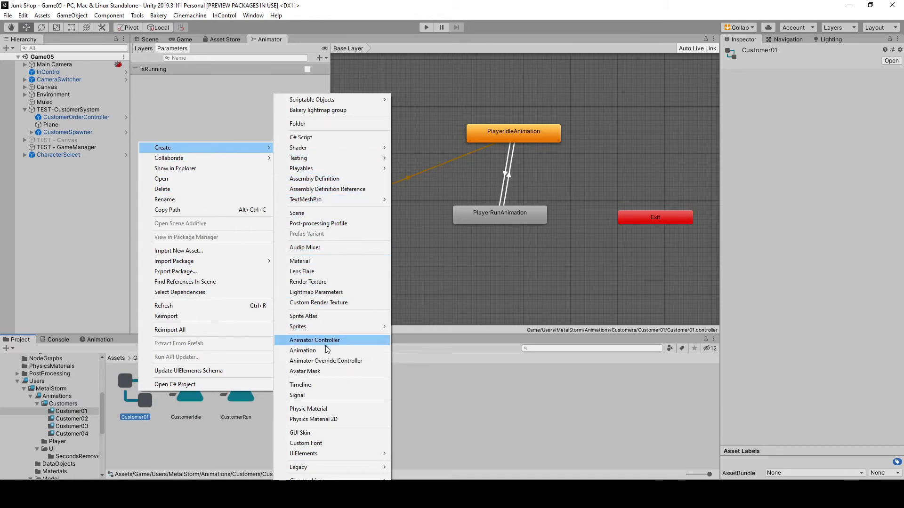
{"action": "left_click", "coordinate": [326, 360]}
{"action": "type", "text": "Customer03"}
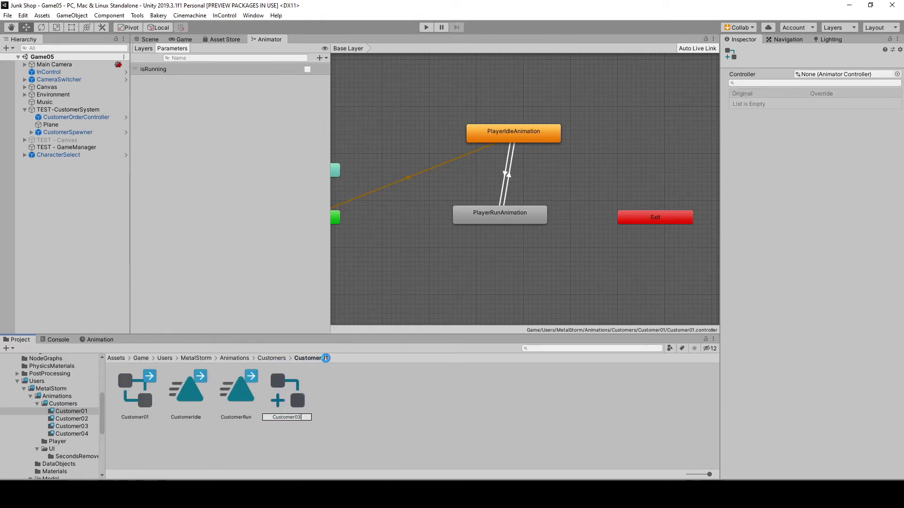
{"action": "key", "text": "Return"}
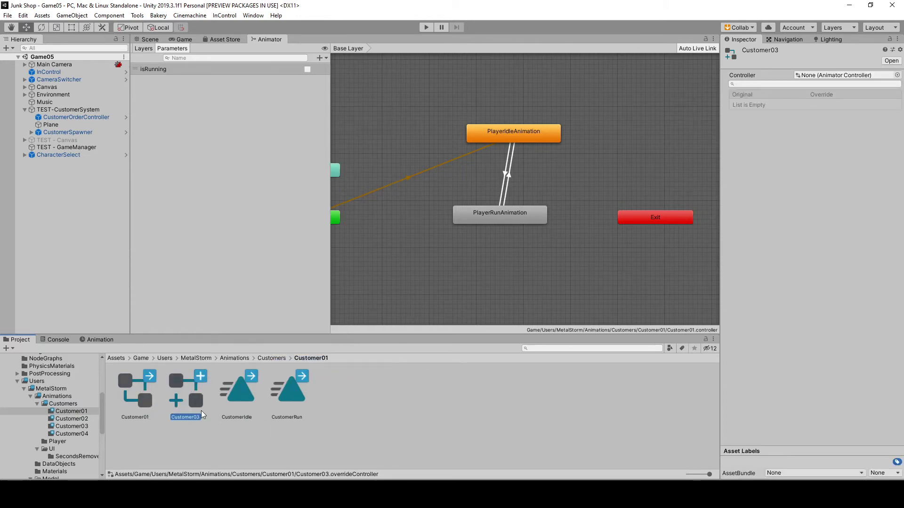
Base Customer03 on Customer01, override the run animation with CustomerRun, and move it to the Customer03 folder.
{"action": "left_click_drag", "start_coordinate": [139, 397], "coordinate": [840, 75]}
{"action": "left_click_drag", "start_coordinate": [283, 400], "coordinate": [828, 113]}
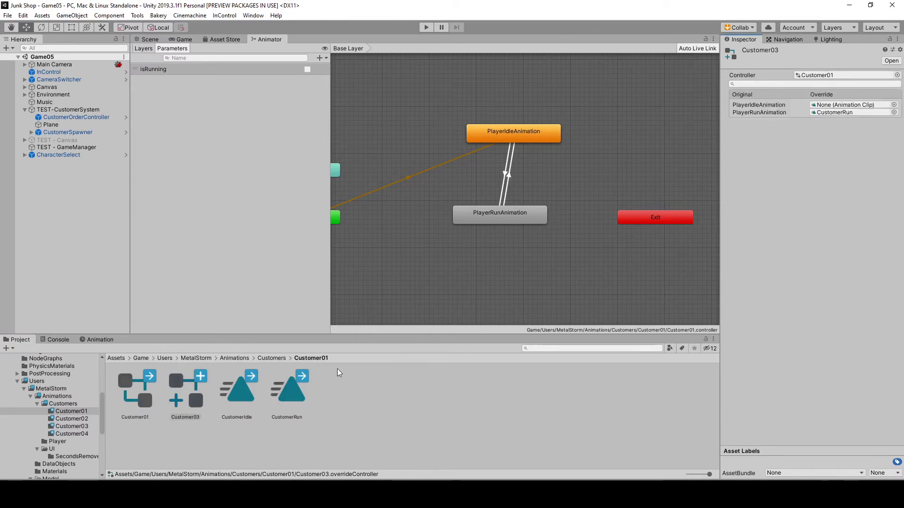
{"action": "left_click", "coordinate": [191, 400]}
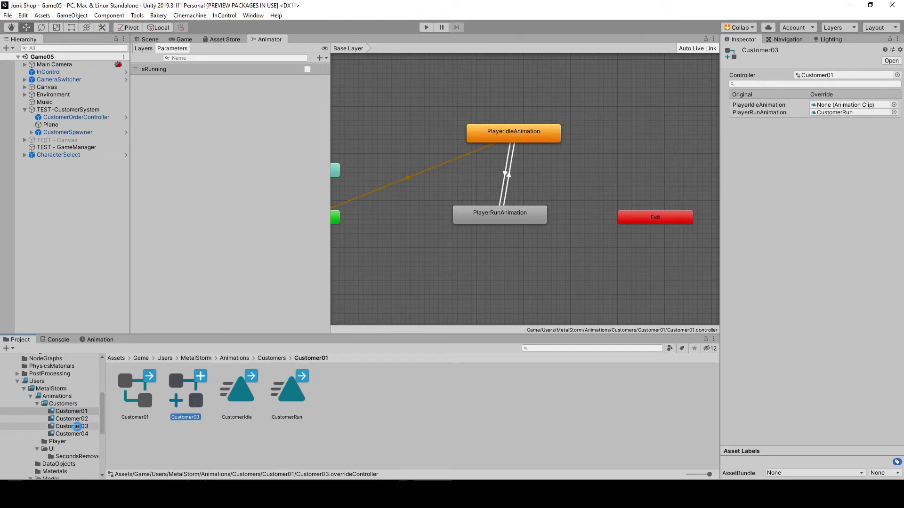
{"action": "left_click_drag", "start_coordinate": [76, 427], "coordinate": [76, 427]}
{"action": "right_click", "coordinate": [135, 393]}
Create a new Animator Override Controller named Customer04.
{"action": "mouse_move", "coordinate": [202, 149]}
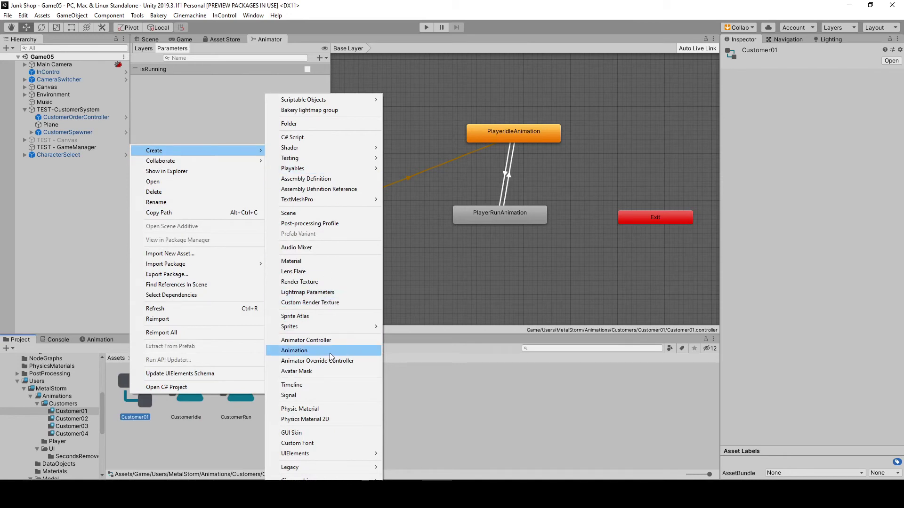
{"action": "left_click", "coordinate": [326, 361]}
{"action": "type", "text": "Custome"}
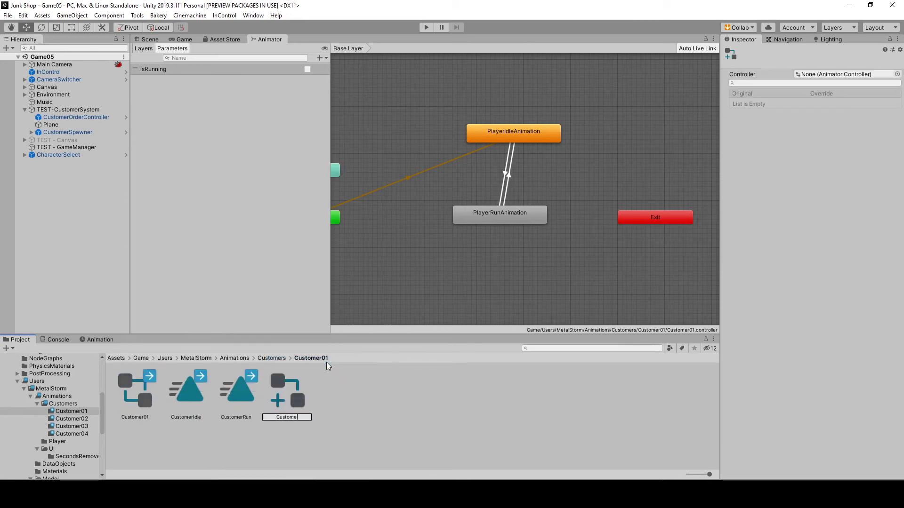
{"action": "type", "text": "r04"}
{"action": "key", "text": "Return"}
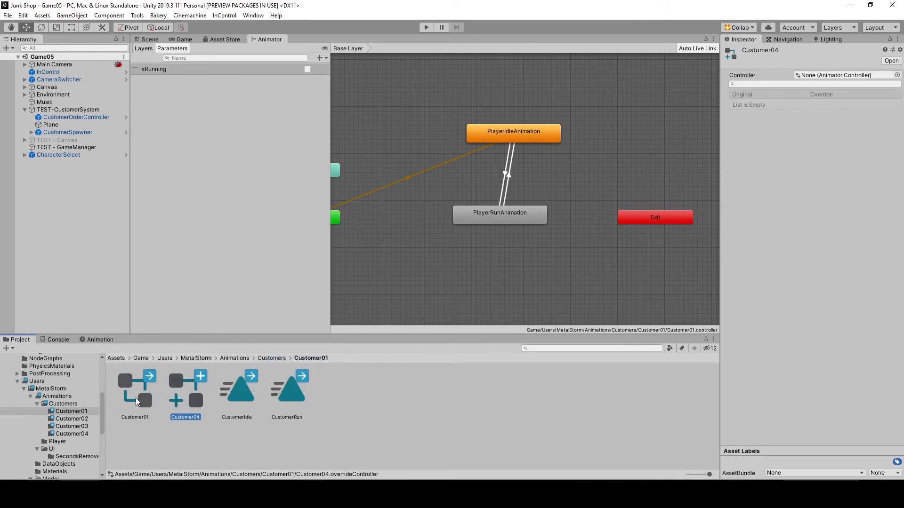
Base Customer04 on Customer01, override the run animation with CustomerRun, and move it to the Customer04 folder.
{"action": "left_click_drag", "start_coordinate": [138, 402], "coordinate": [701, 231]}
{"action": "left_click_drag", "start_coordinate": [813, 85], "coordinate": [833, 76]}
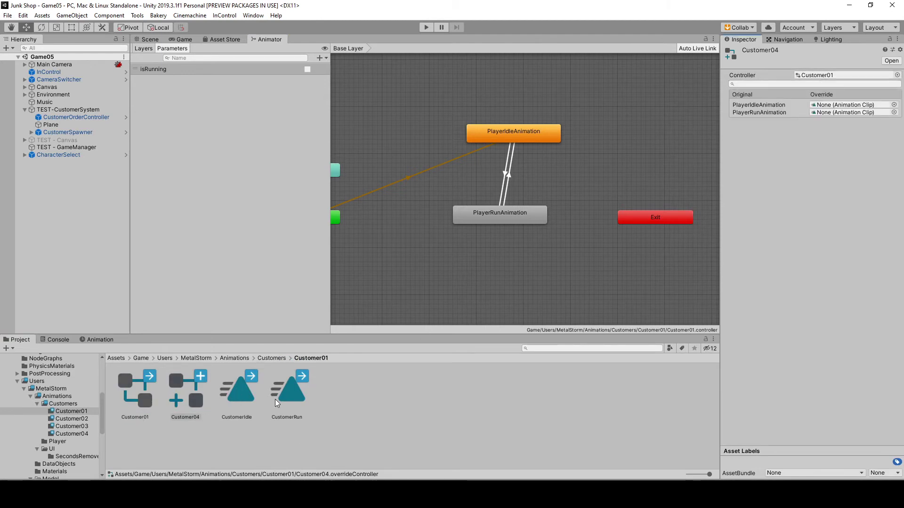
{"action": "left_click_drag", "start_coordinate": [287, 402], "coordinate": [819, 114]}
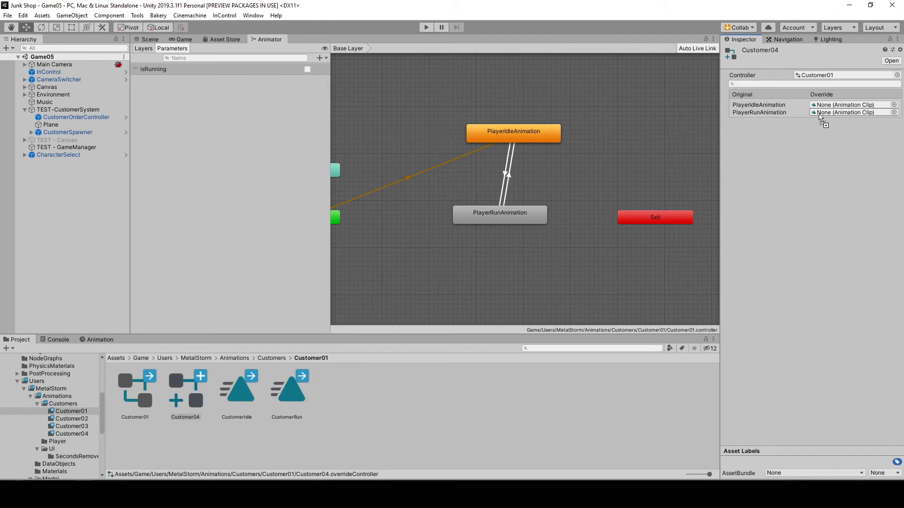
{"action": "left_click_drag", "start_coordinate": [177, 406], "coordinate": [79, 437]}
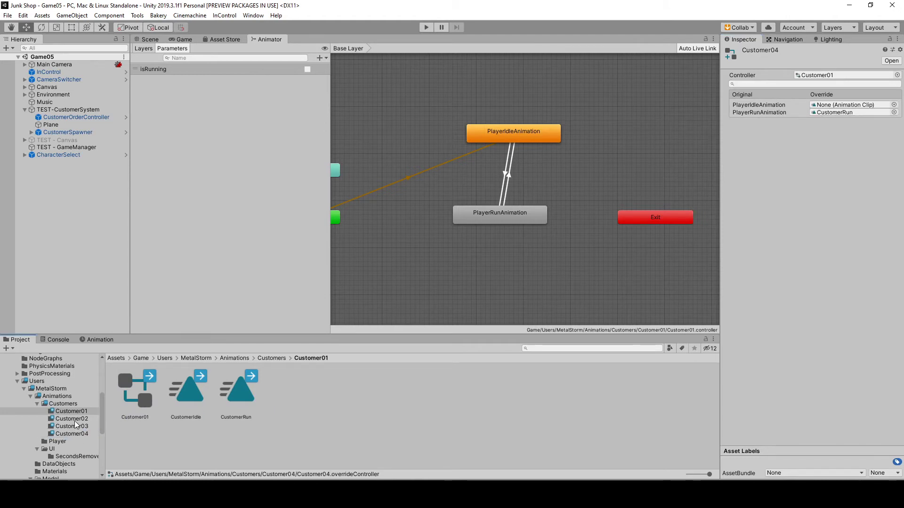
{"action": "left_click", "coordinate": [72, 419]}
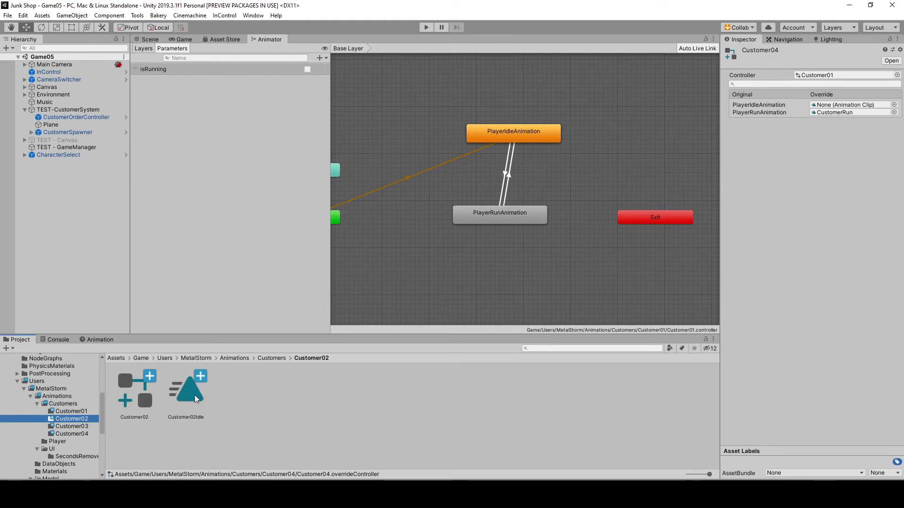
Set Customer02Idle, Customer03Idle and Customer04Idle as the idle overrides of their matching override controllers.
{"action": "left_click", "coordinate": [144, 408]}
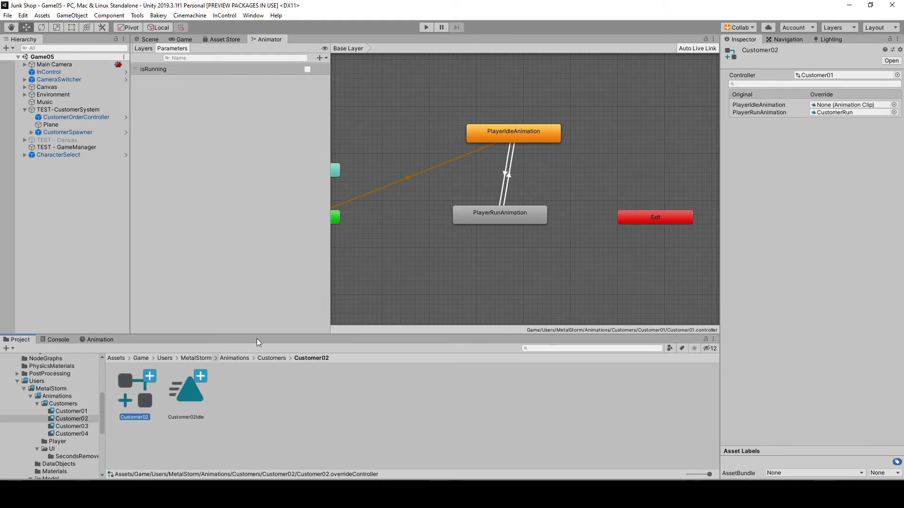
{"action": "left_click_drag", "start_coordinate": [185, 396], "coordinate": [836, 107]}
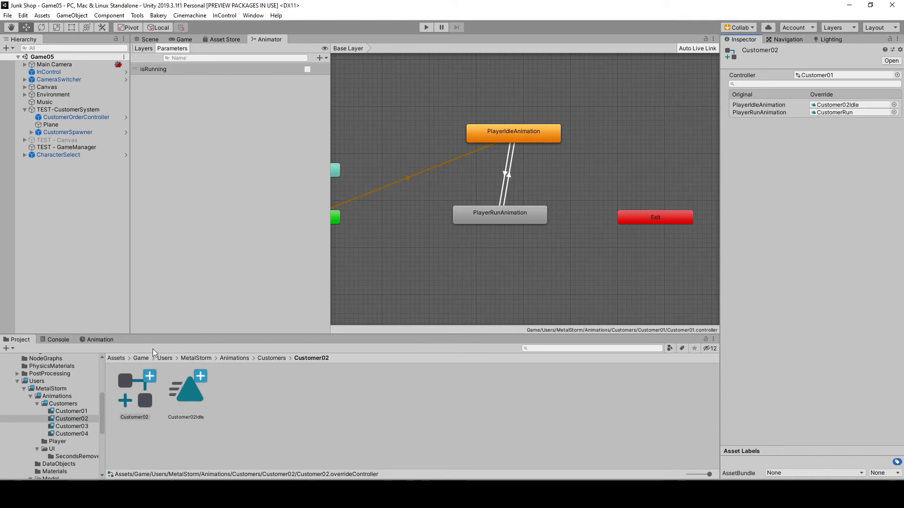
{"action": "left_click", "coordinate": [69, 427]}
{"action": "left_click", "coordinate": [135, 395]}
{"action": "left_click_drag", "start_coordinate": [194, 404], "coordinate": [753, 163]}
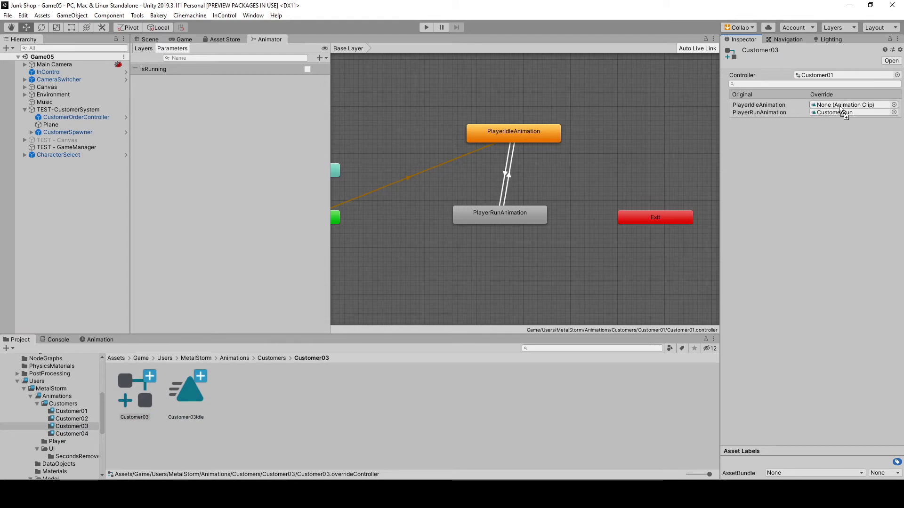
{"action": "left_click", "coordinate": [72, 434]}
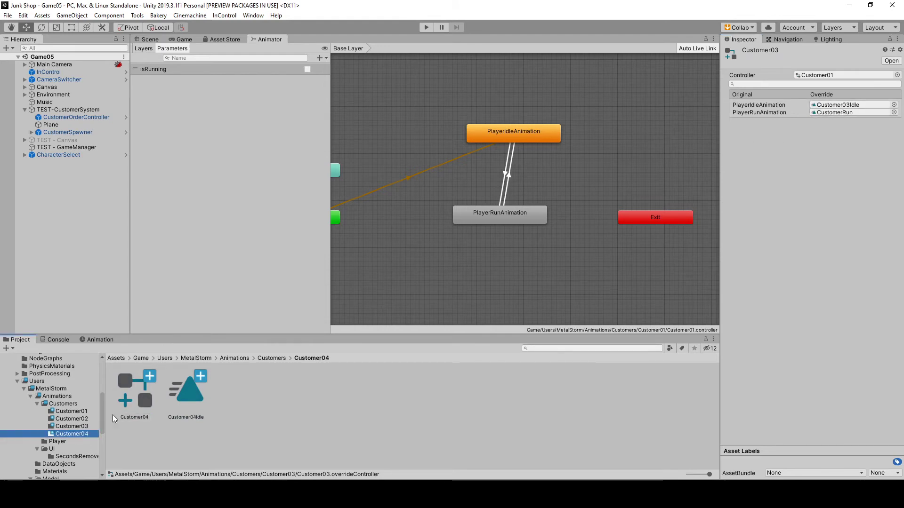
{"action": "left_click", "coordinate": [132, 408]}
{"action": "left_click_drag", "start_coordinate": [184, 399], "coordinate": [834, 117]}
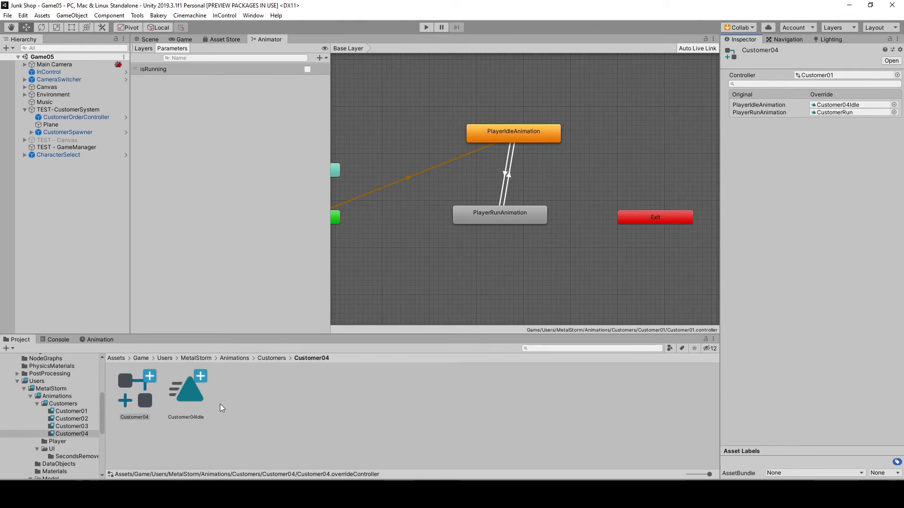
Open Prefabs/Characters/Customers to show the Customer01 through Customer04 prefabs.
{"action": "scroll", "coordinate": [59, 426], "scroll_direction": "down", "scroll_amount": 5}
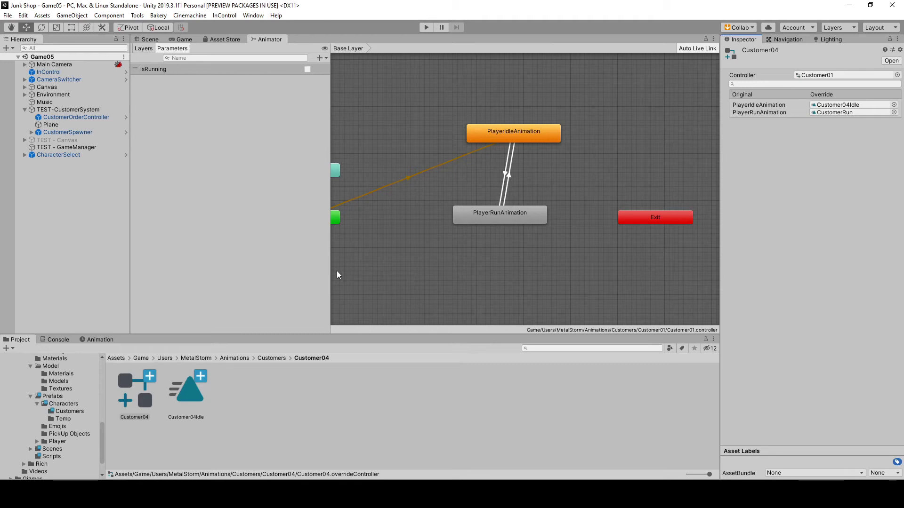
{"action": "left_click", "coordinate": [71, 412]}
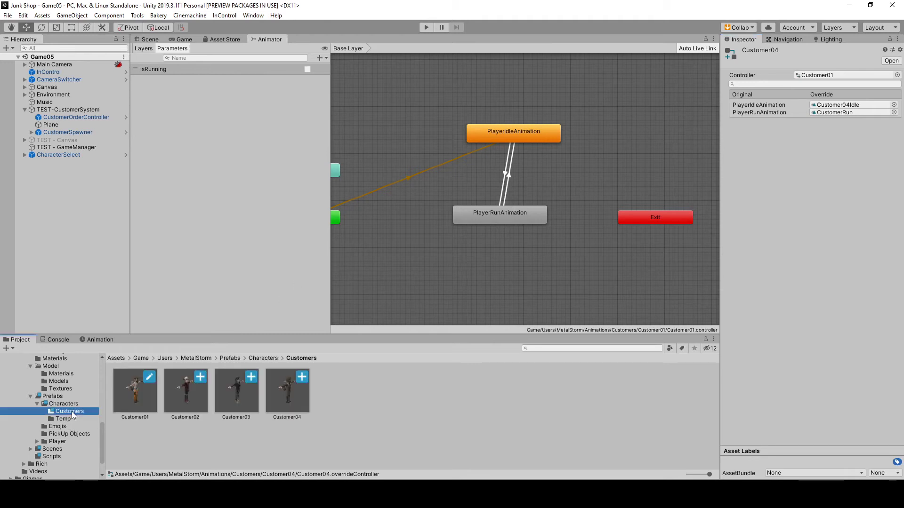
Assign the Customer02 and Customer03 override controllers to their prefabs' Animator components.
{"action": "left_click", "coordinate": [134, 397]}
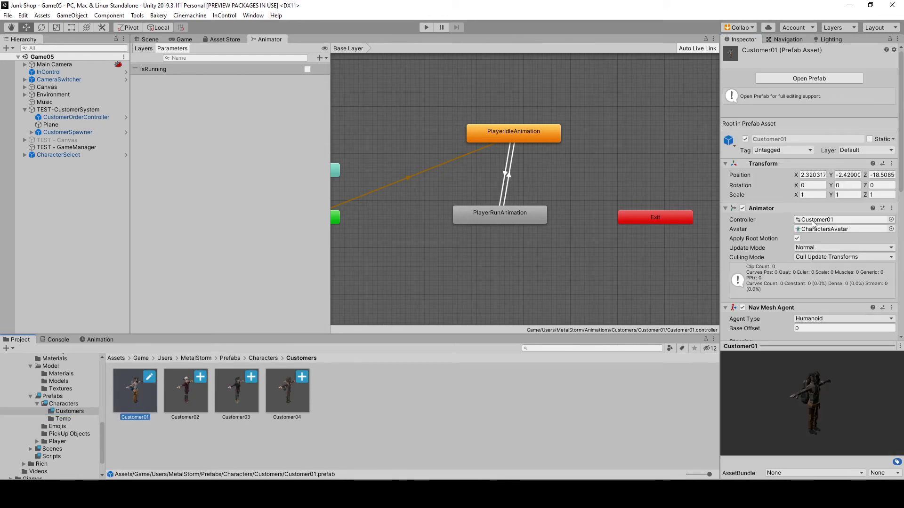
{"action": "left_click", "coordinate": [190, 406]}
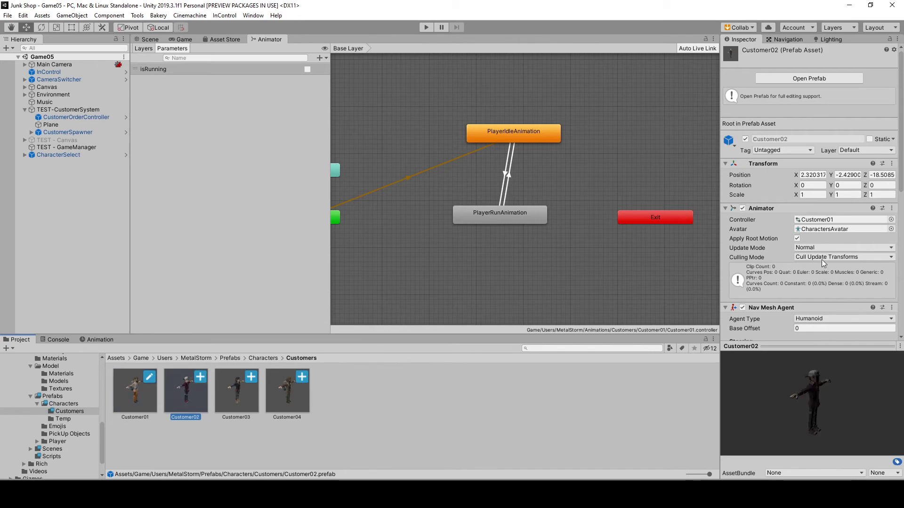
{"action": "left_click", "coordinate": [891, 219]}
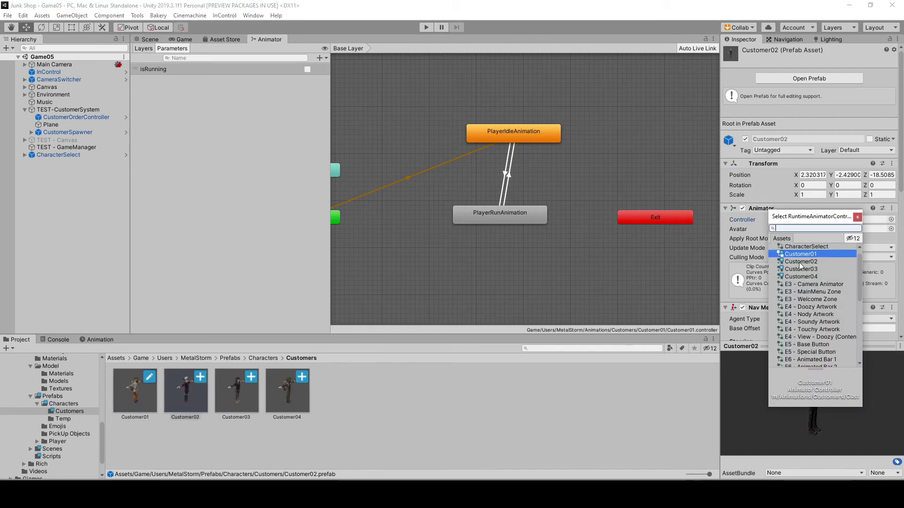
{"action": "double_click", "coordinate": [800, 262]}
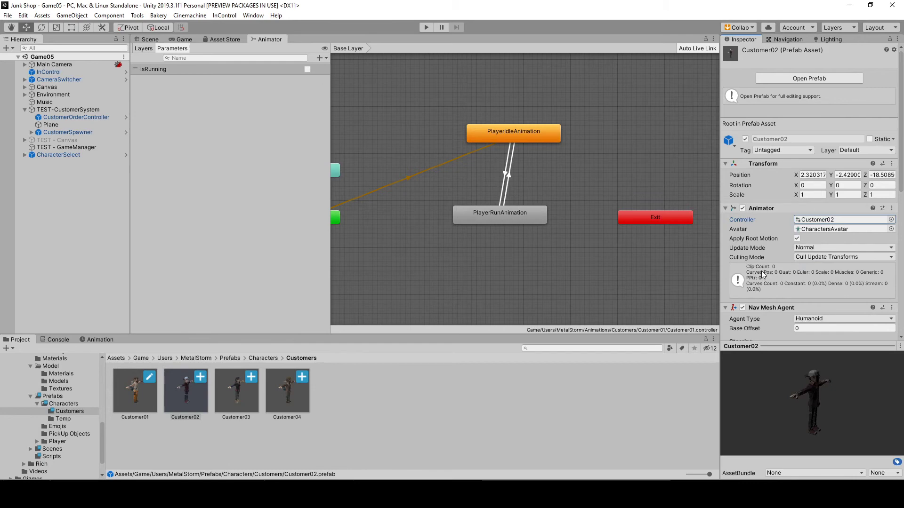
{"action": "left_click", "coordinate": [237, 391]}
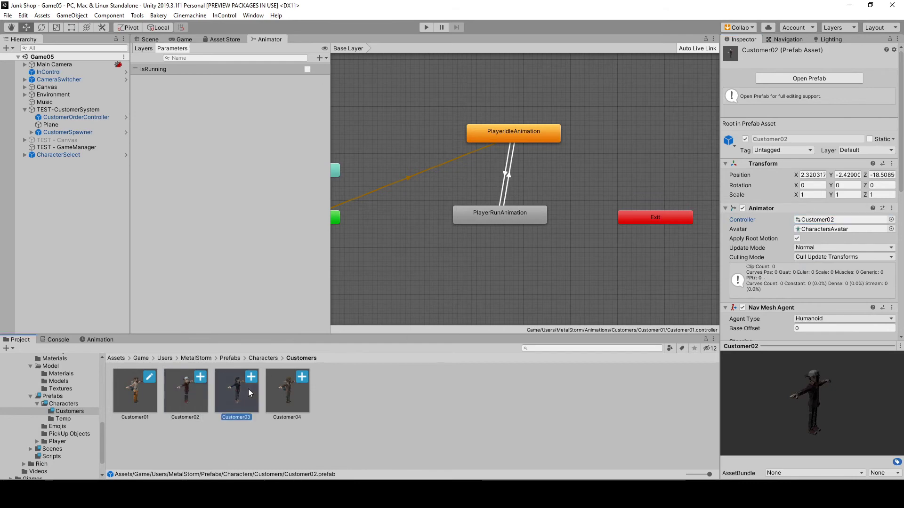
{"action": "left_click", "coordinate": [890, 219]}
{"action": "left_click", "coordinate": [807, 269]}
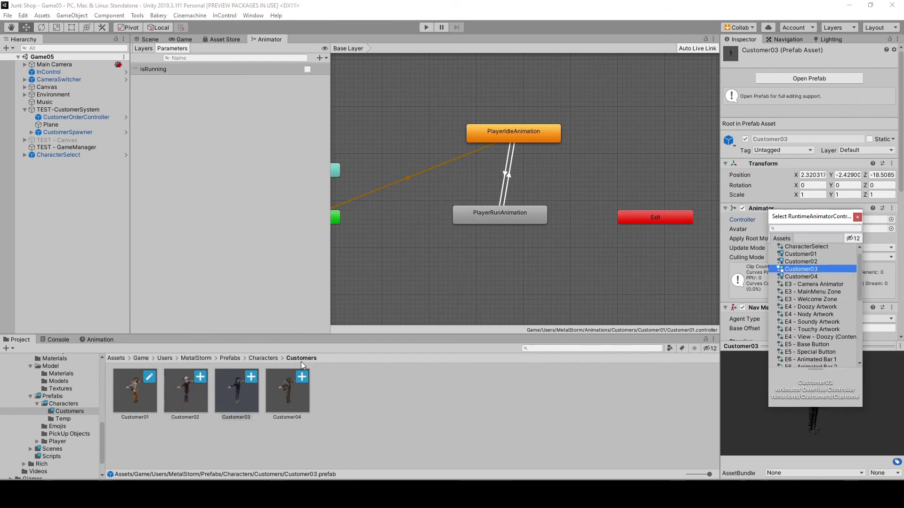
{"action": "left_click", "coordinate": [291, 393]}
Assign the Customer04 override controller to the Customer04 prefab's Animator and return to the Scene view.
{"action": "left_click", "coordinate": [287, 390]}
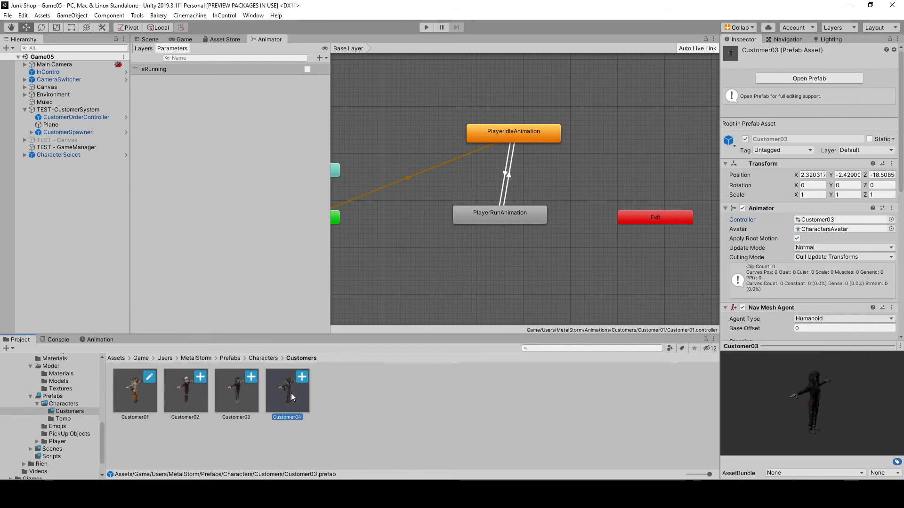
{"action": "left_click", "coordinate": [891, 220]}
{"action": "left_click", "coordinate": [793, 278]}
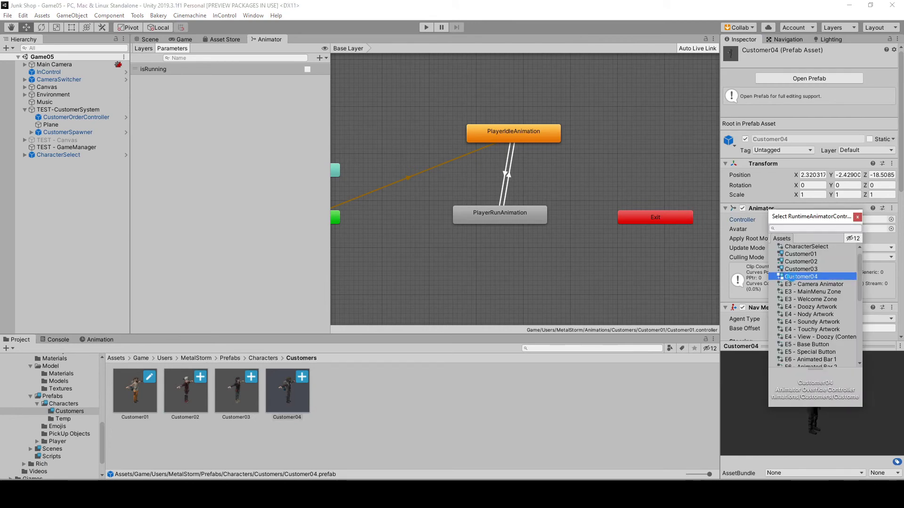
{"action": "double_click", "coordinate": [793, 277]}
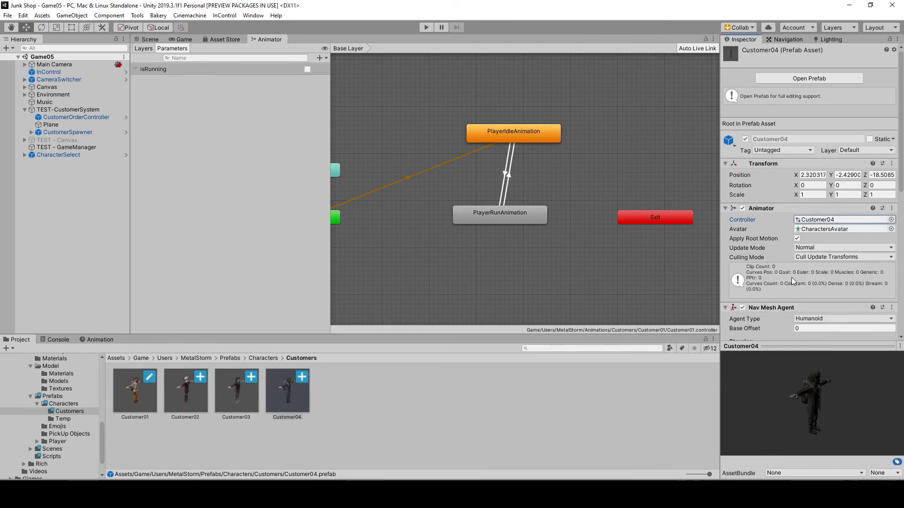
{"action": "left_click", "coordinate": [148, 40]}
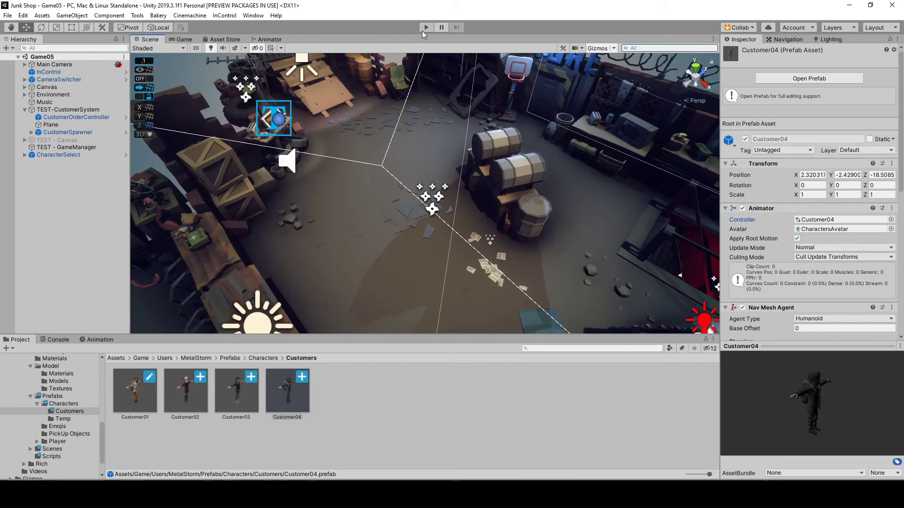
Run the game to watch the customers' new idle animations, then stop it.
{"action": "left_click", "coordinate": [426, 28]}
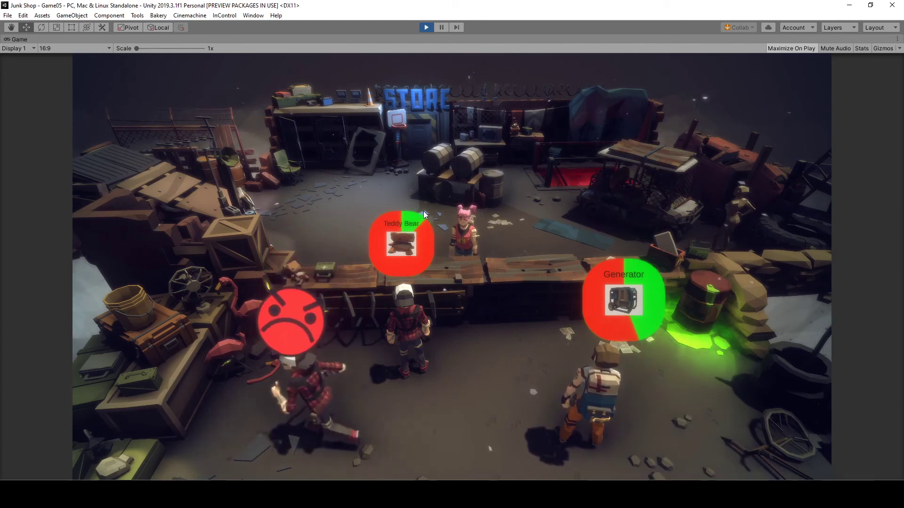
{"action": "left_click", "coordinate": [425, 27]}
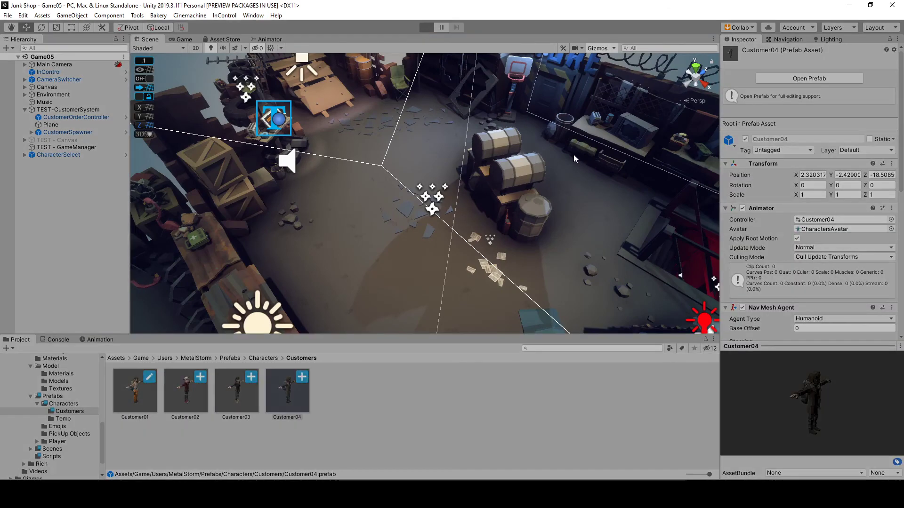
Replay the game until customers request Ammo Box and Generator, then stop play mode.
{"action": "key", "text": "ctrl+p"}
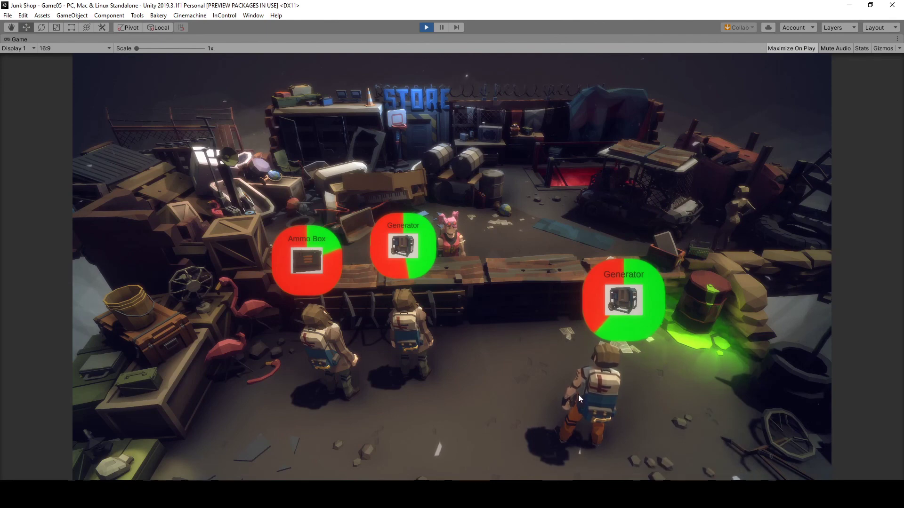
{"action": "left_click", "coordinate": [425, 27]}
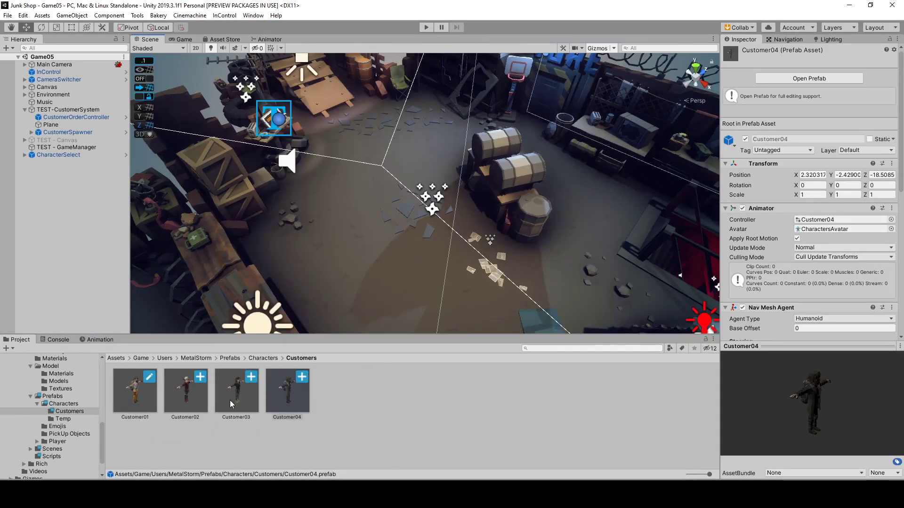
Enable Loop Time on the Customer04Idle clip in Animations/Customers/Customer04.
{"action": "scroll", "coordinate": [70, 397], "scroll_direction": "up", "scroll_amount": 5}
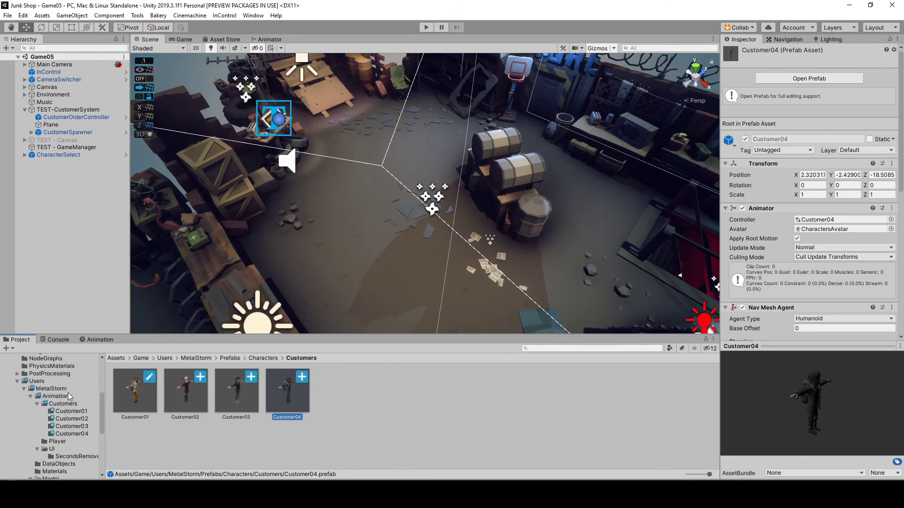
{"action": "left_click", "coordinate": [73, 433]}
{"action": "left_click", "coordinate": [184, 404]}
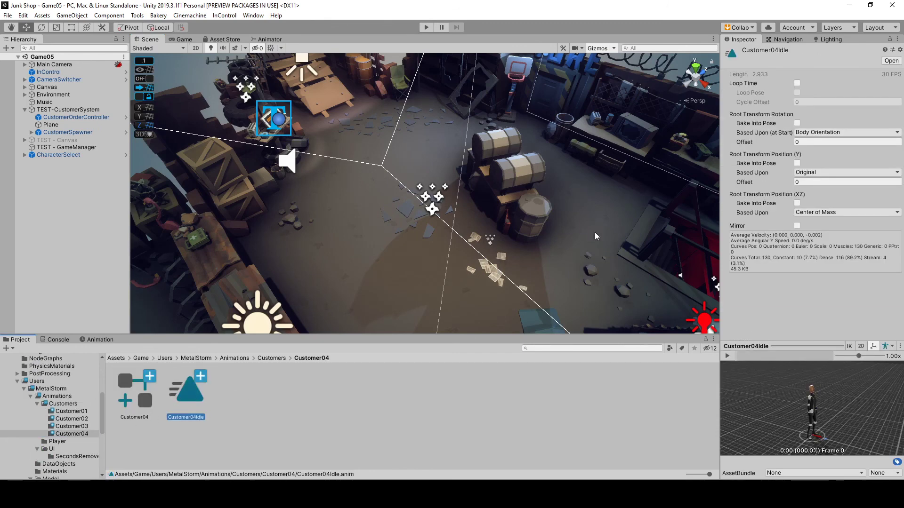
{"action": "left_click", "coordinate": [796, 84]}
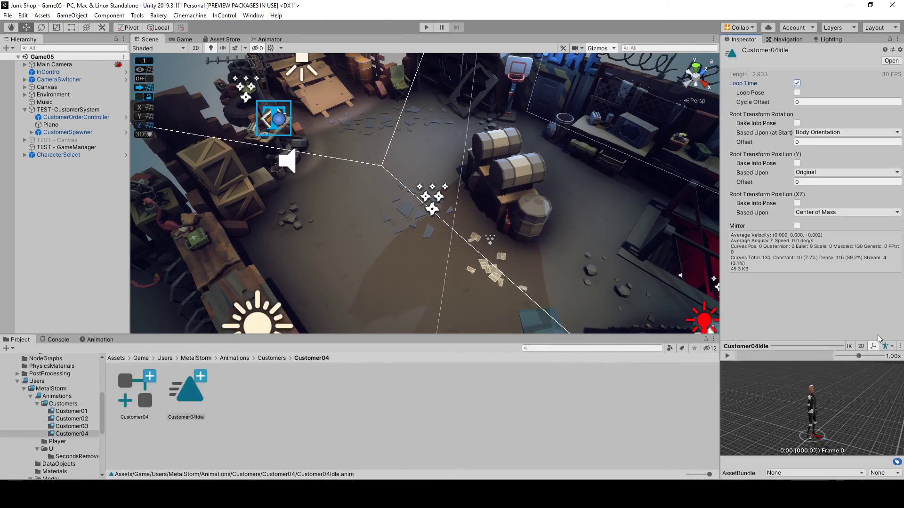